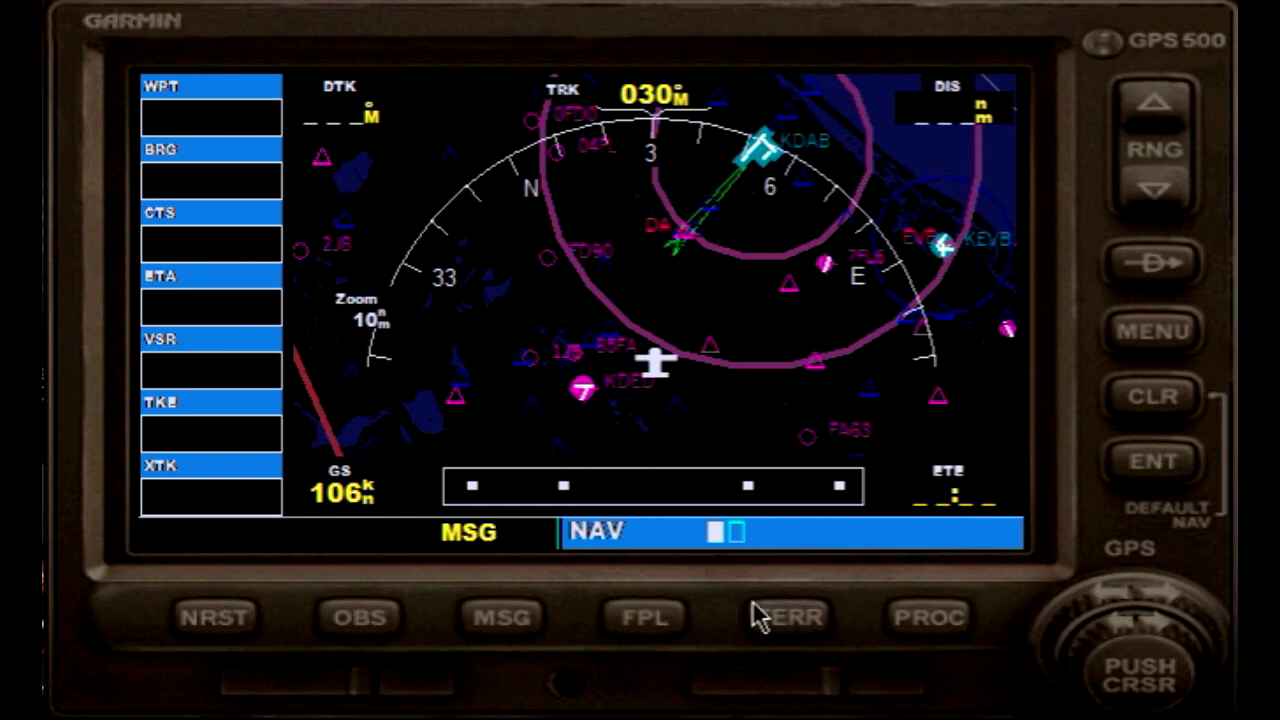
Step: Browse the nearest airports, intersections, NDBs, VORs and airspace pages, then return to nearest airports
click(238, 626)
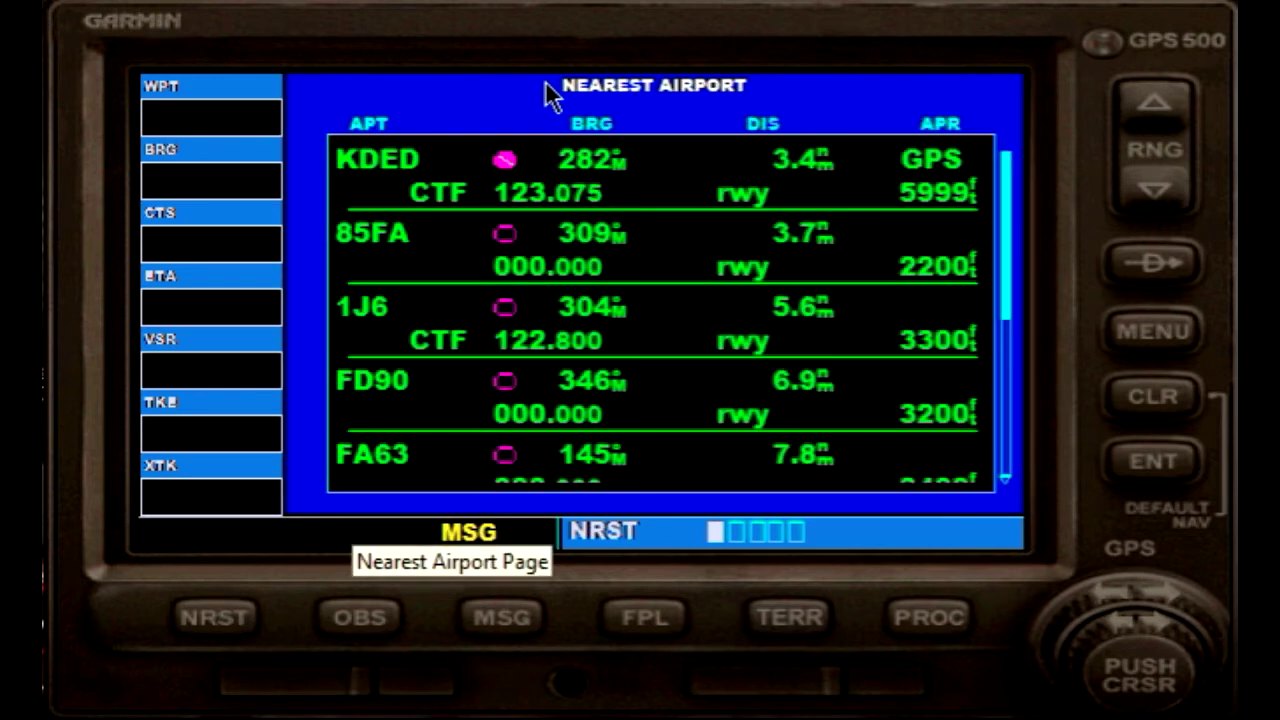
click(1163, 643)
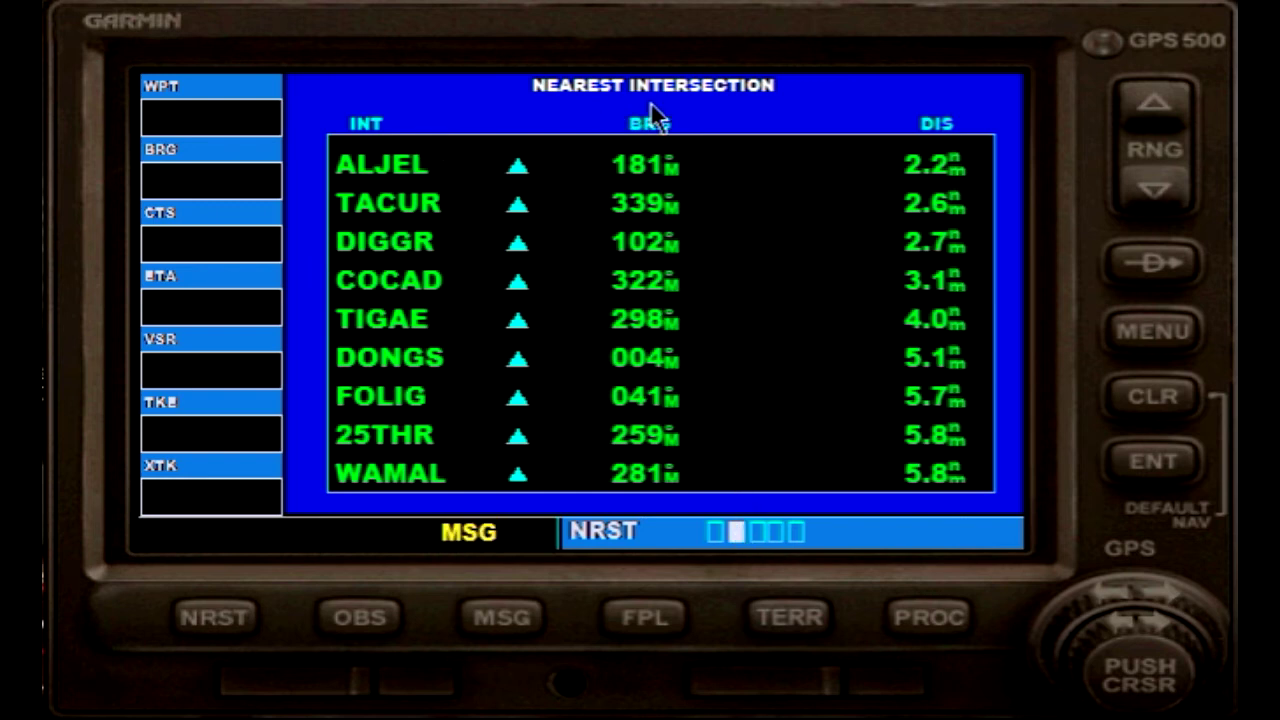
click(1160, 645)
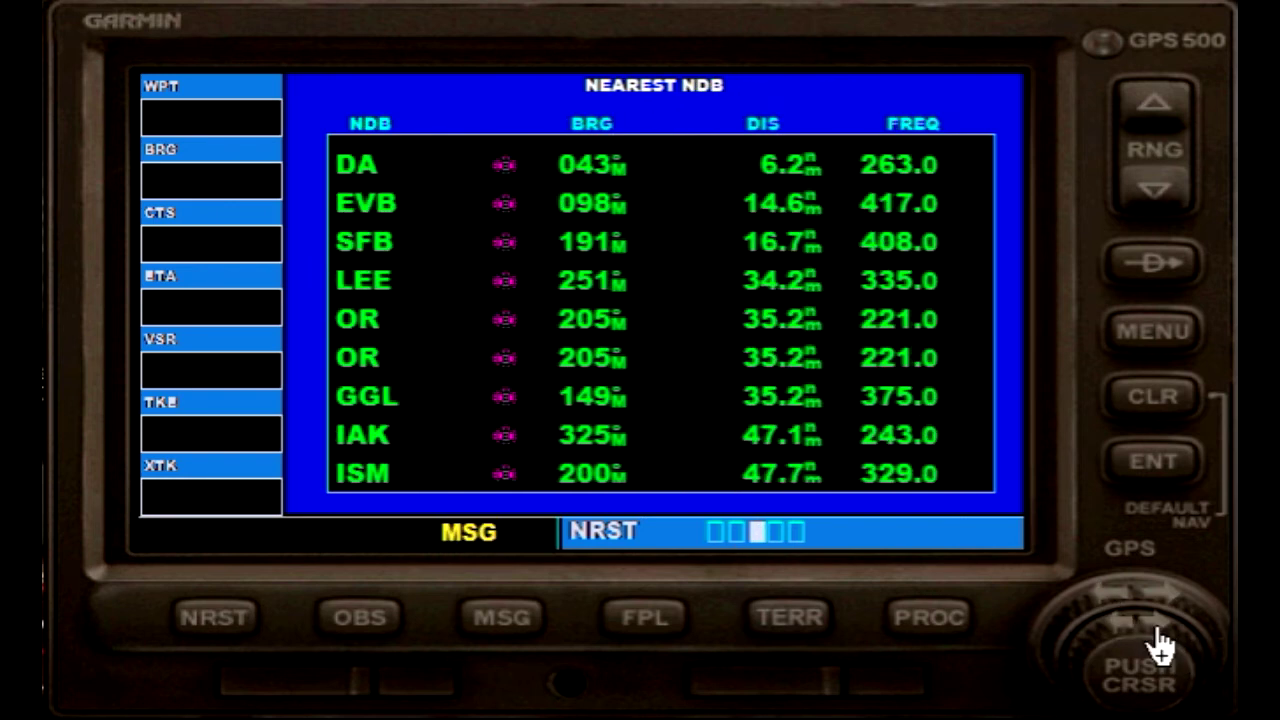
click(1160, 645)
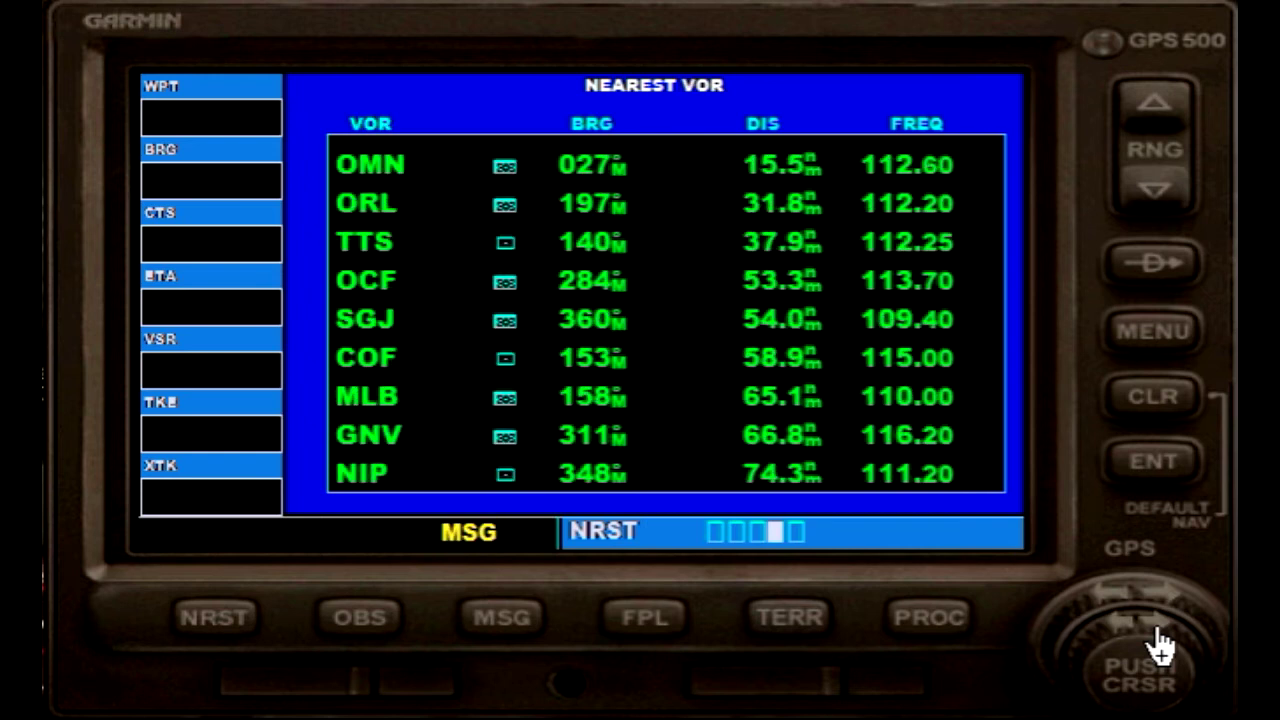
click(1160, 645)
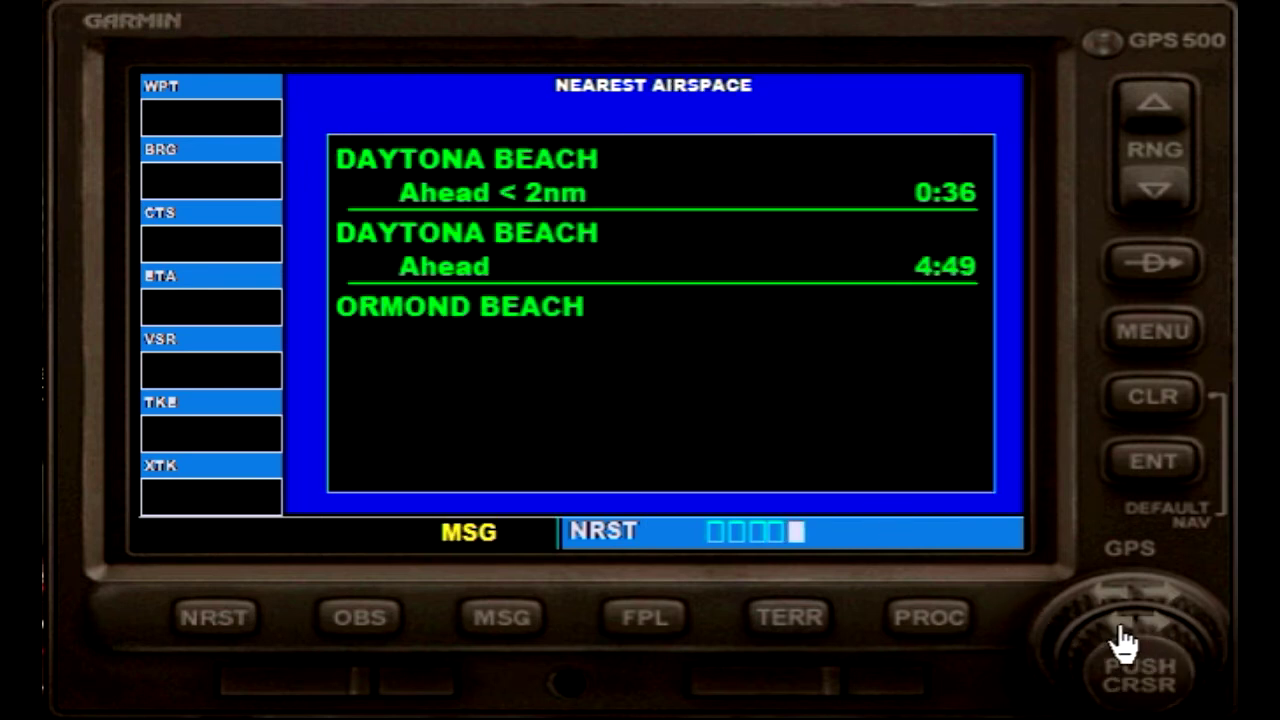
click(1122, 643)
click(1122, 643)
click(1122, 643)
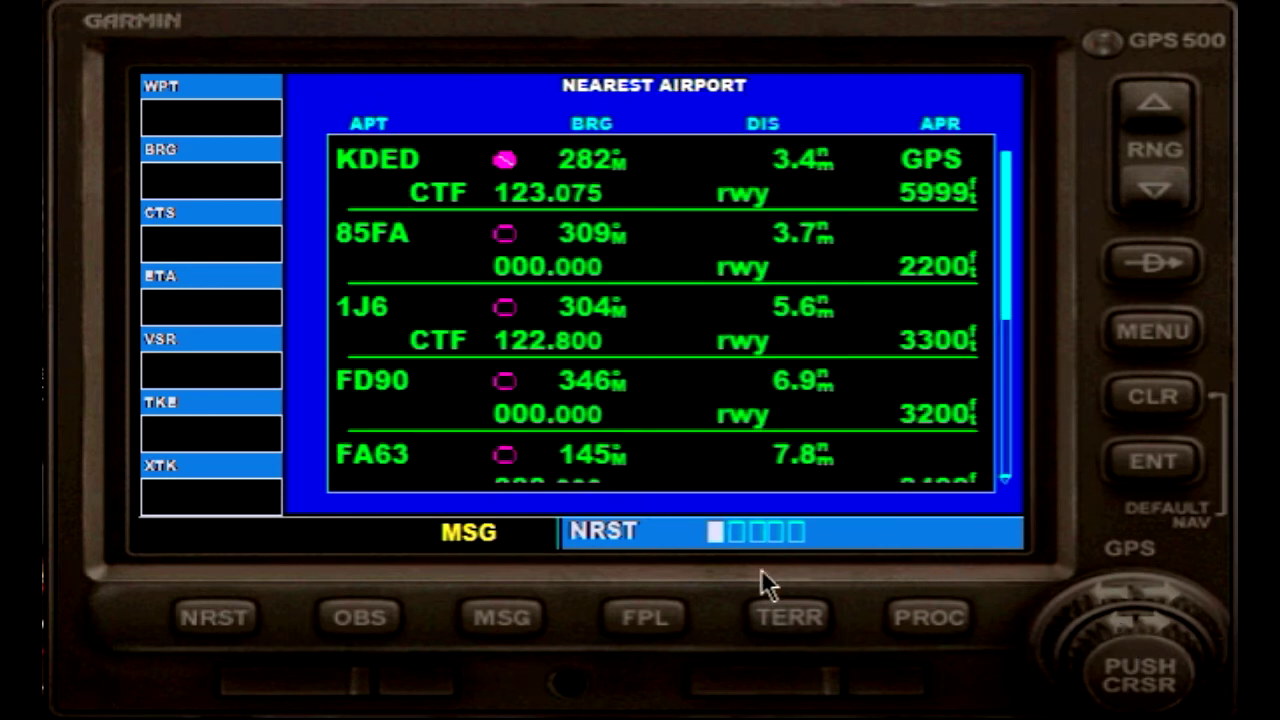
Step: Suspend and resume automatic waypoint sequencing, then glance at the active flight plan
click(368, 618)
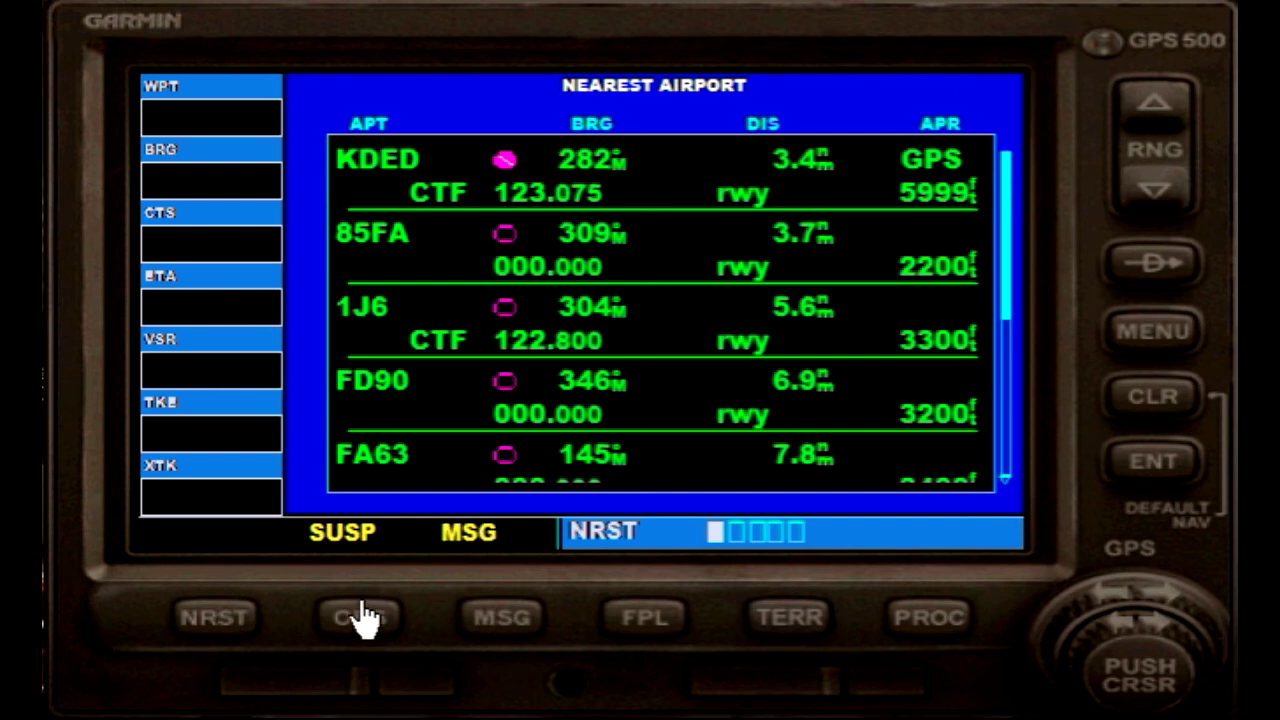
click(360, 622)
click(246, 622)
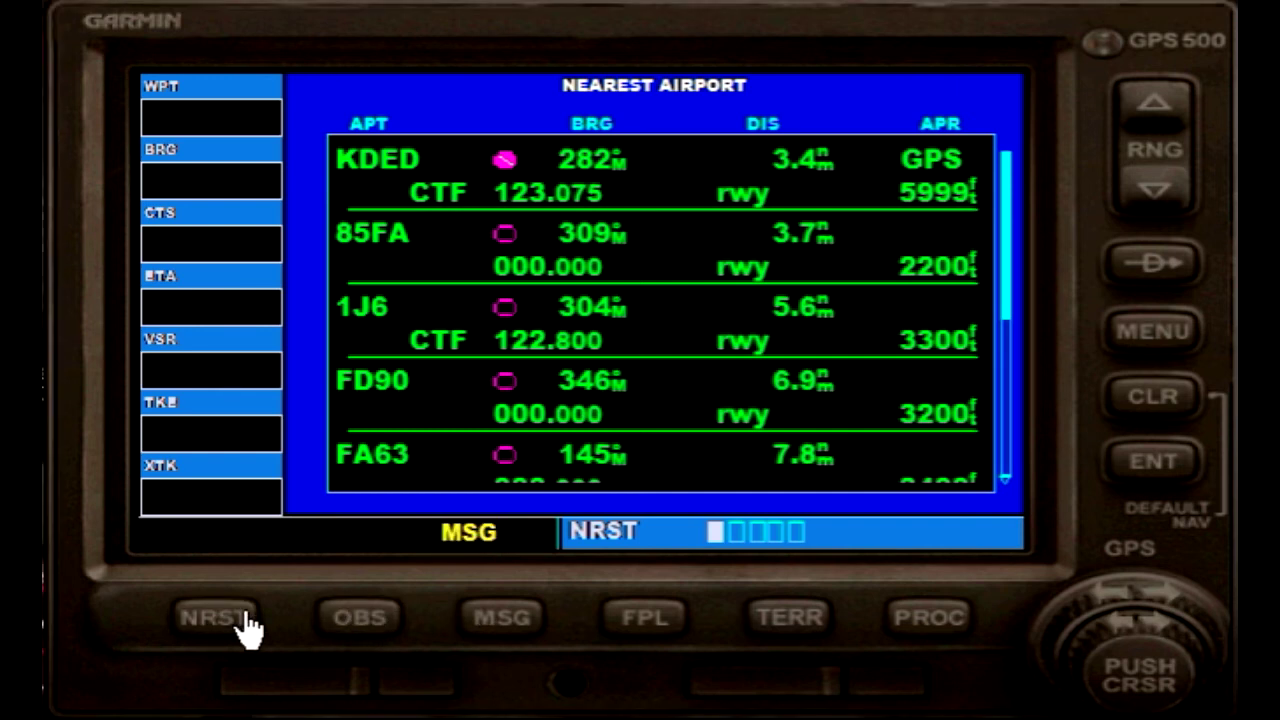
click(248, 626)
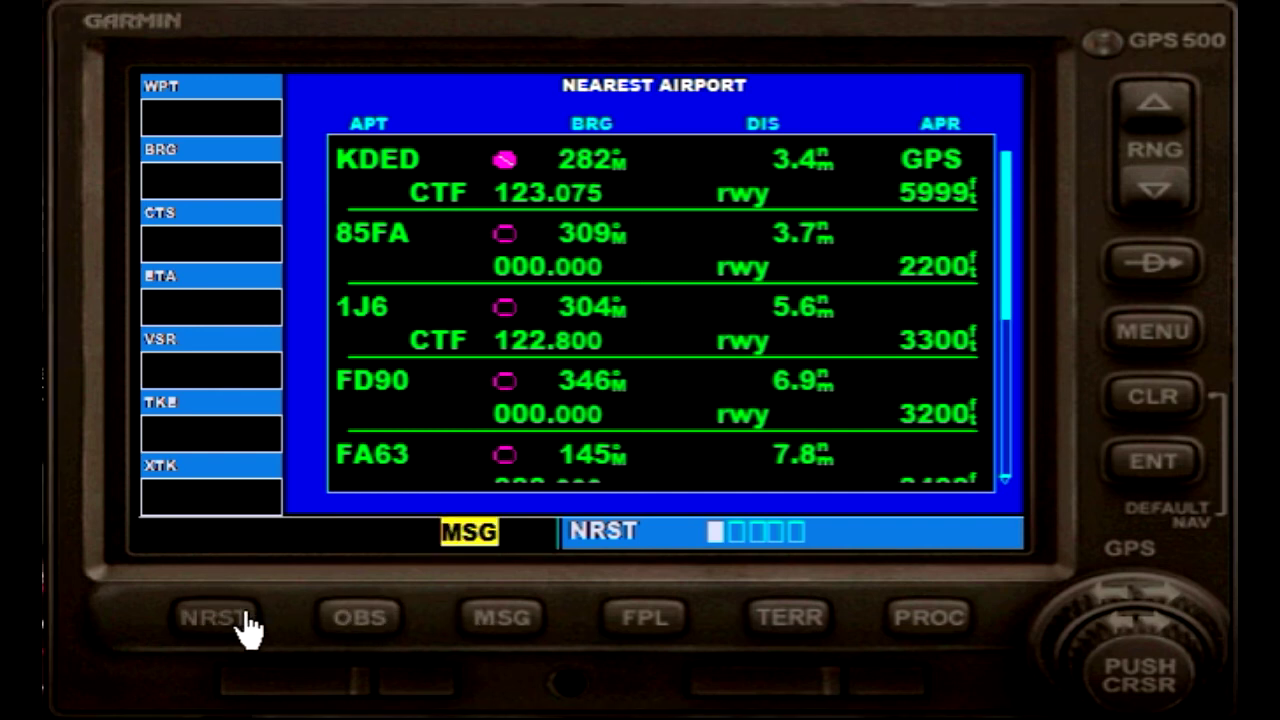
click(630, 625)
click(635, 627)
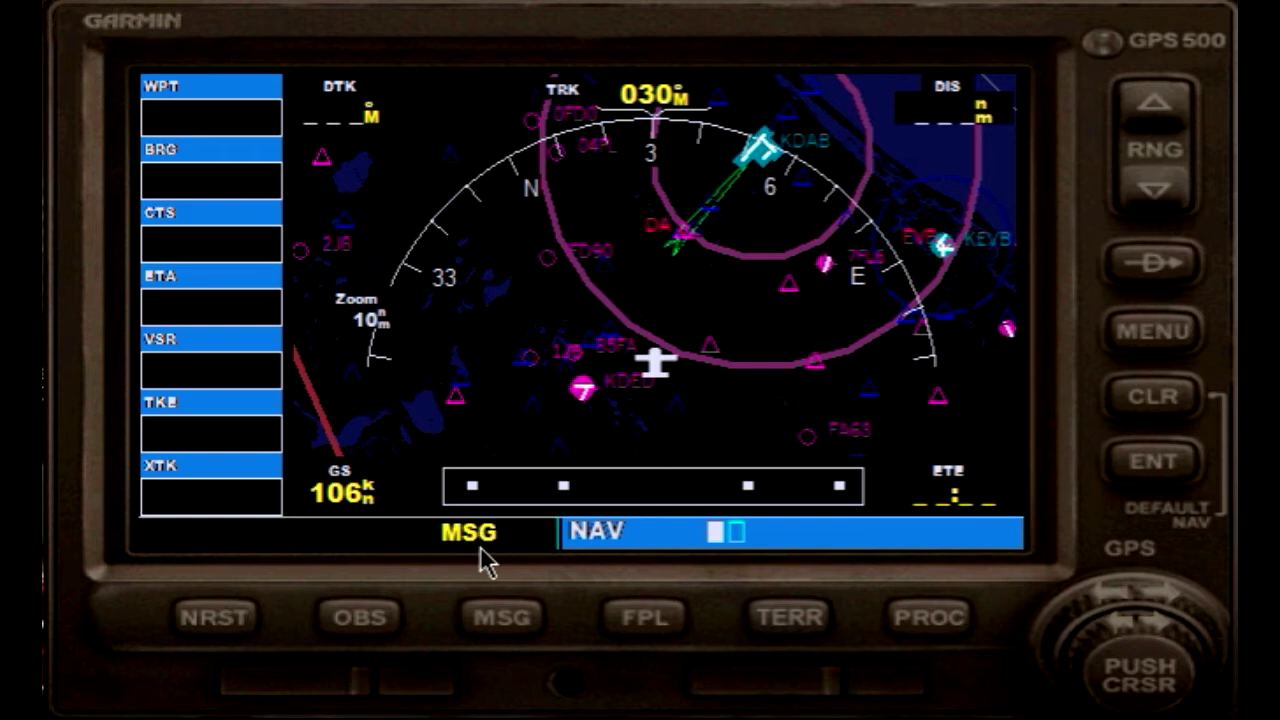
Step: Read and dismiss the airspace alert, review the flight plan, and toggle terrain shading
click(510, 630)
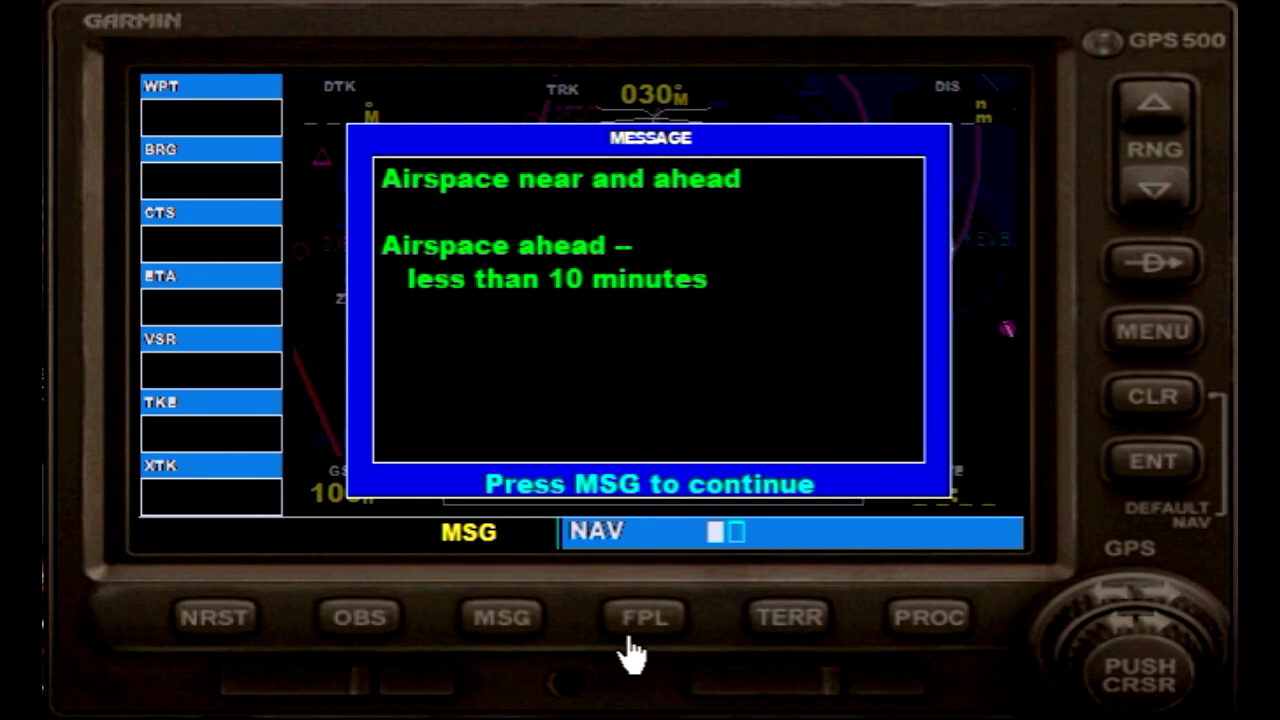
click(505, 620)
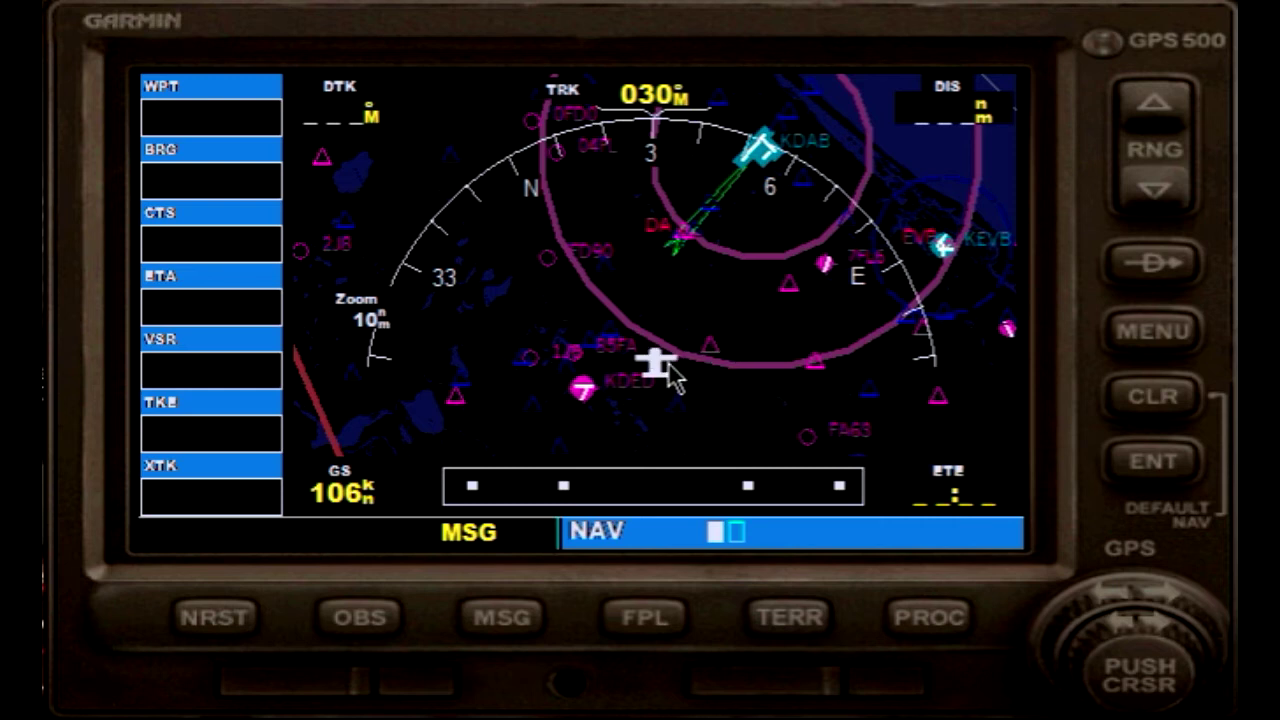
click(643, 620)
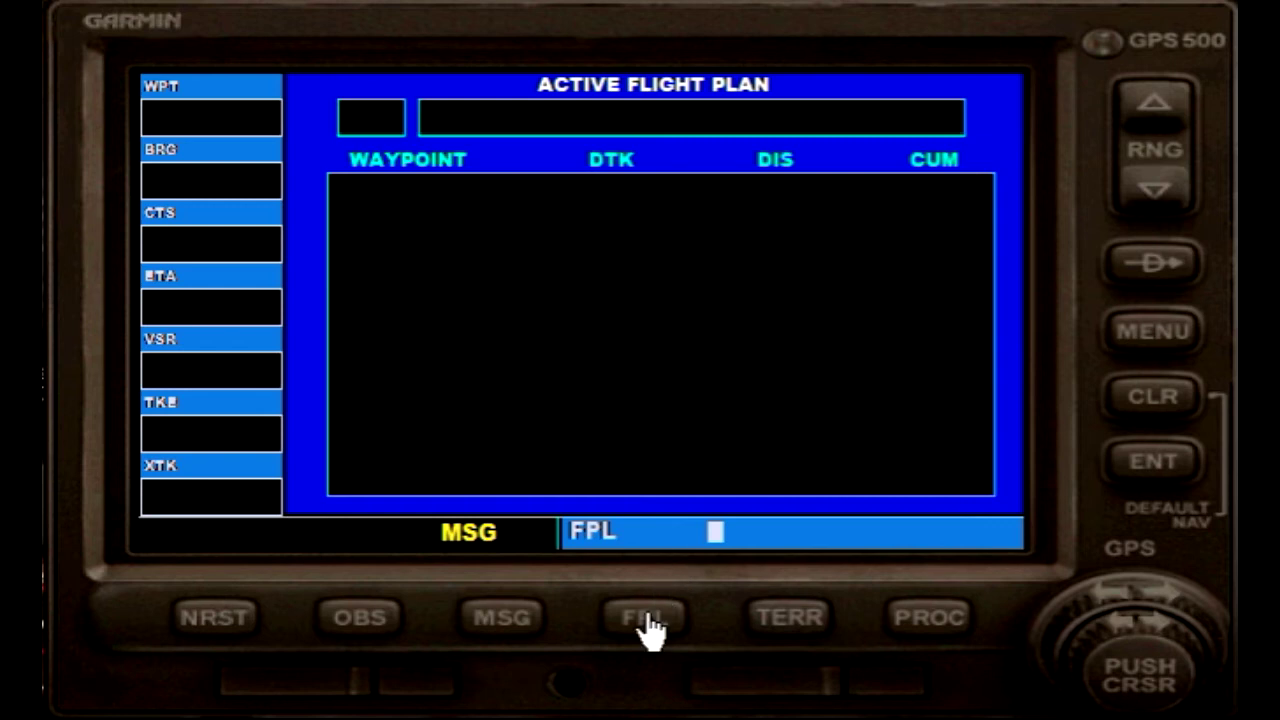
click(617, 608)
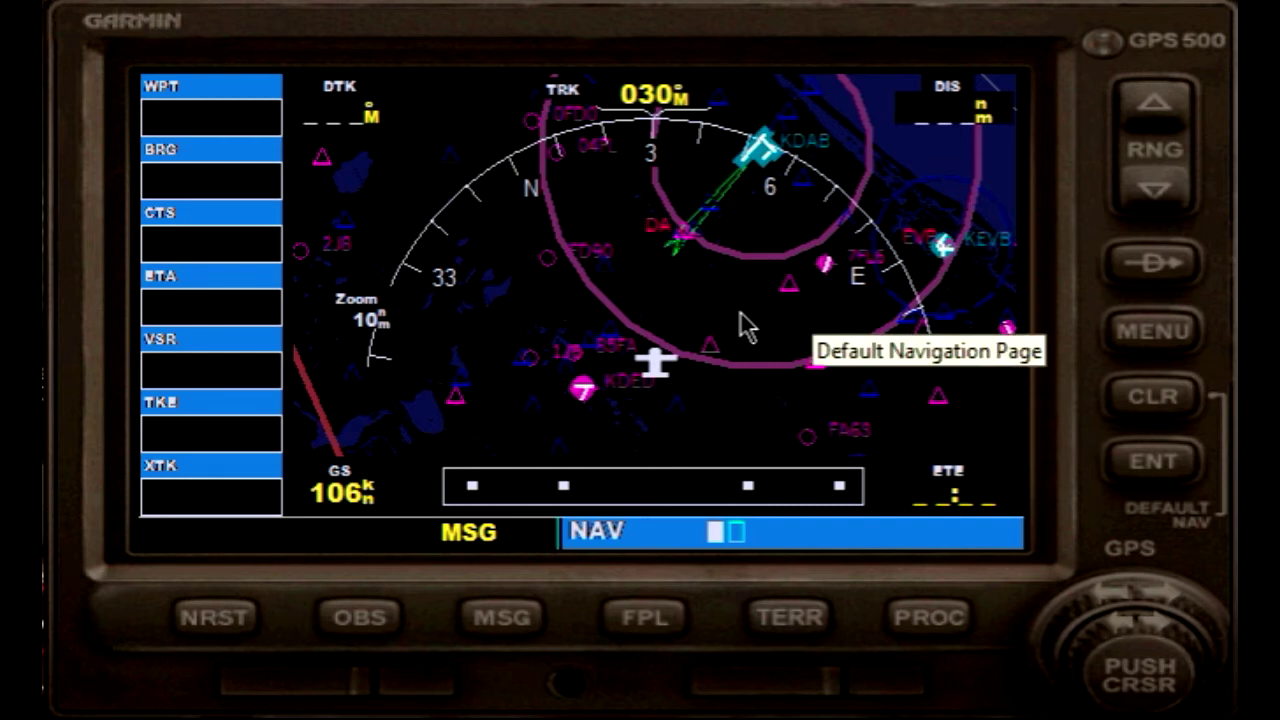
click(770, 640)
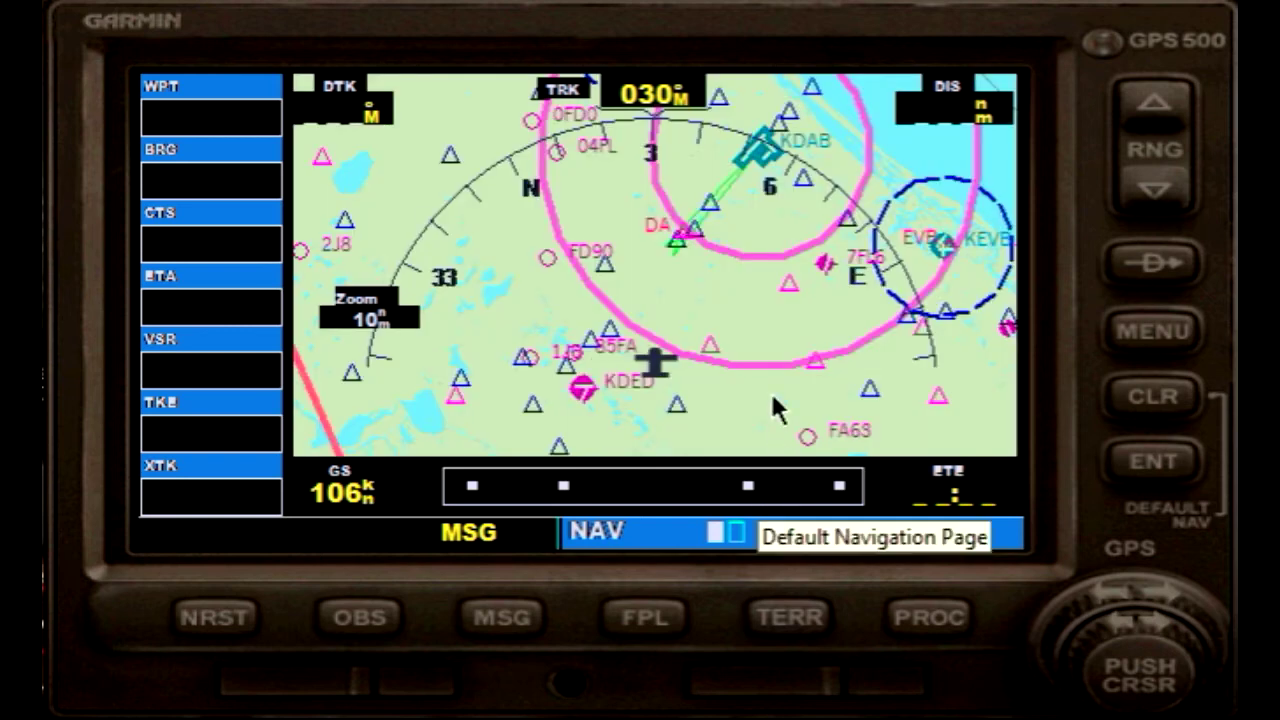
click(813, 625)
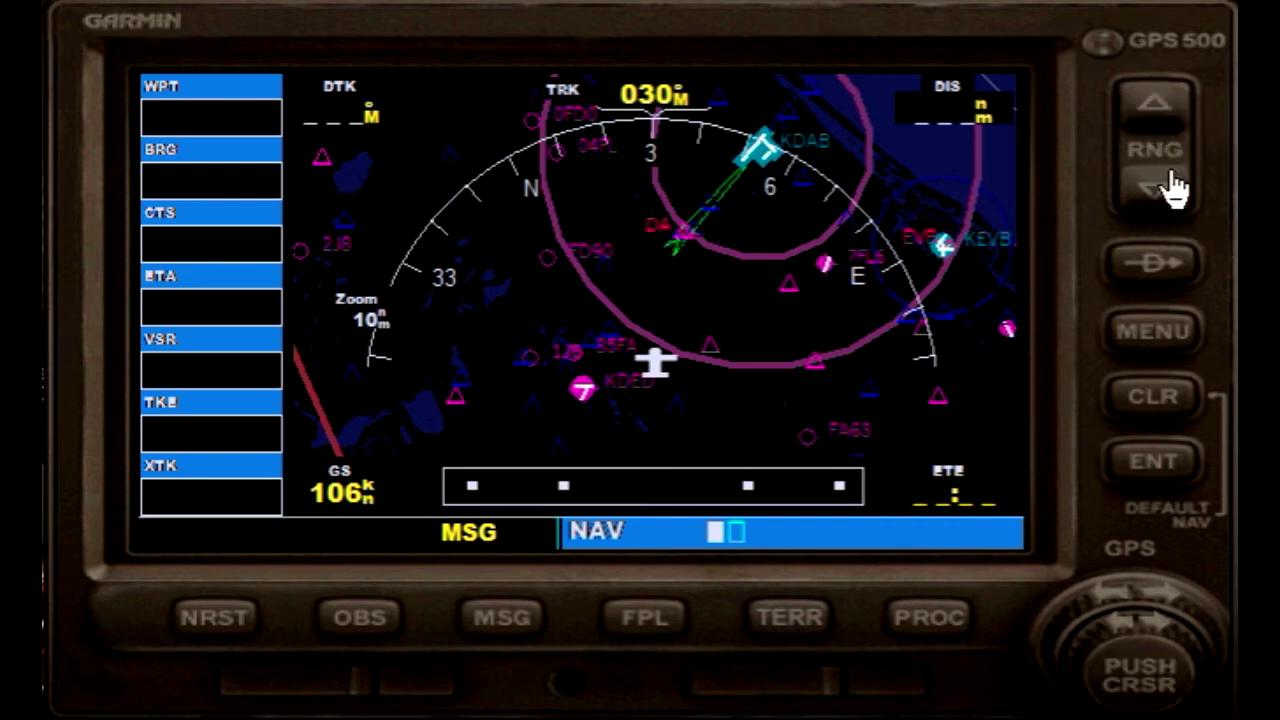
Step: Check the empty map page options, then choose Select Approach from the procedures page
click(1174, 344)
click(1155, 340)
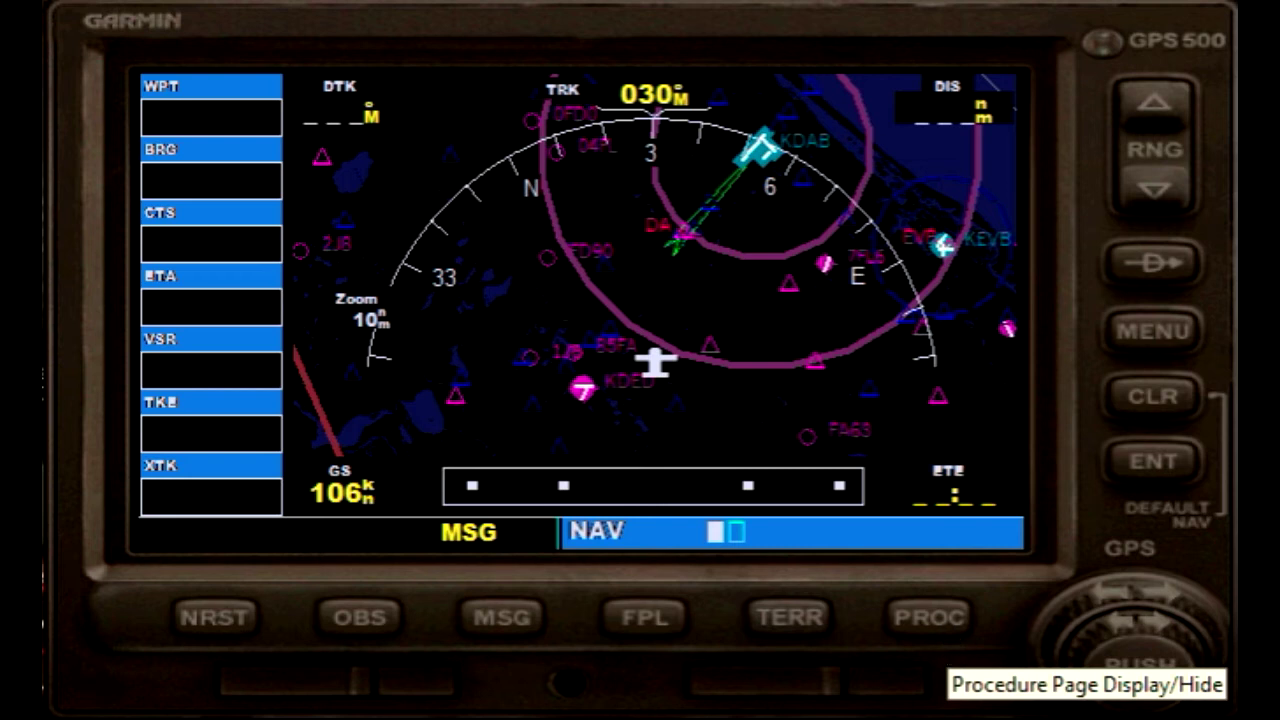
click(930, 618)
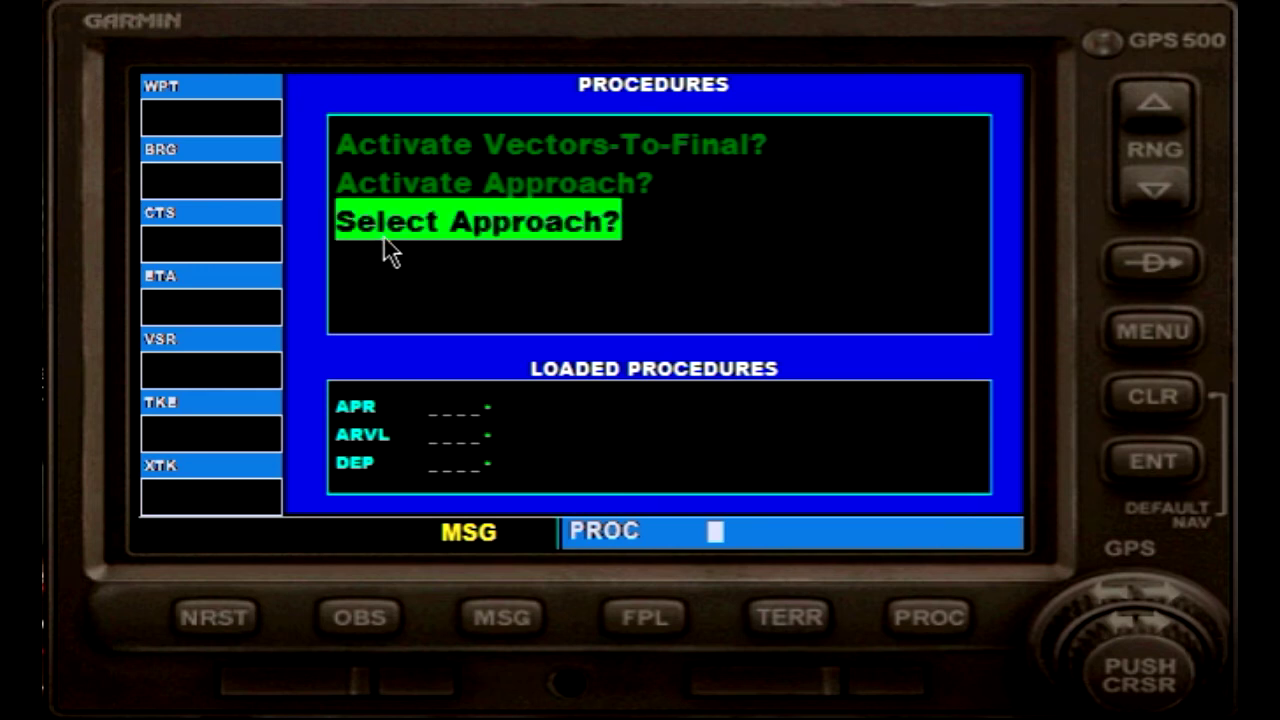
click(1148, 472)
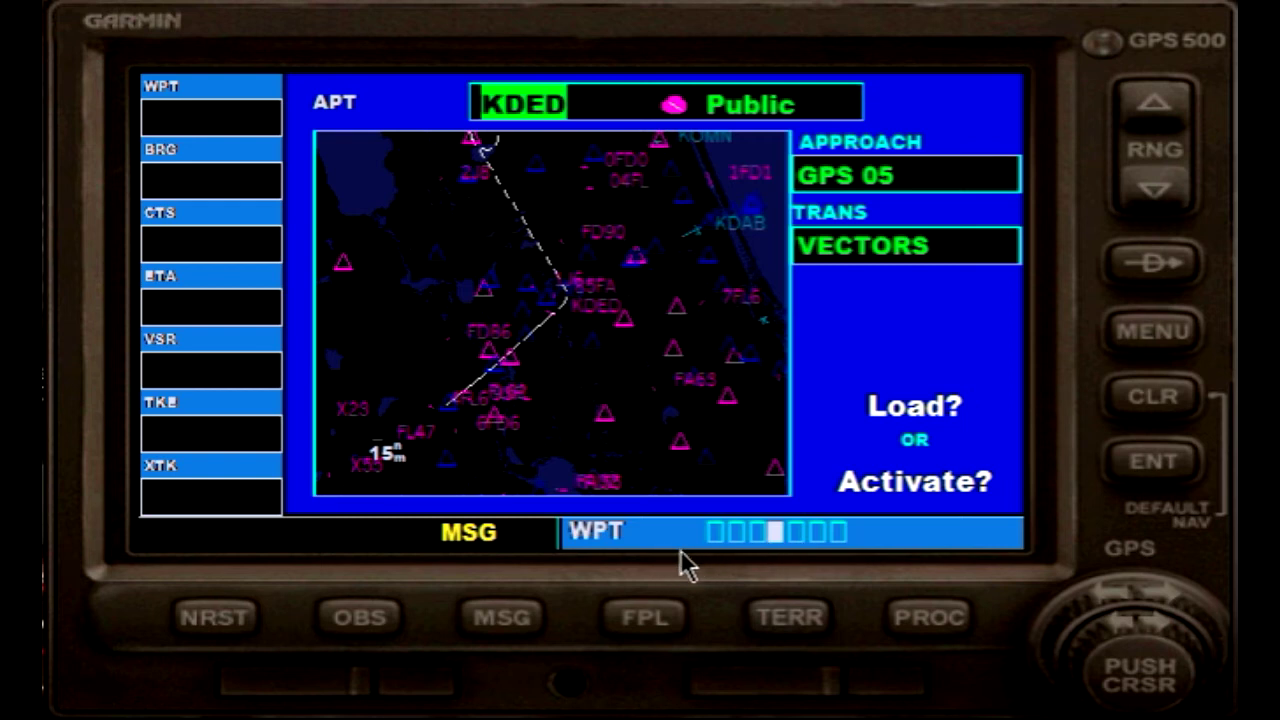
Step: Activate the cursor on the approach page and place it on the second letter of KDED
click(1166, 614)
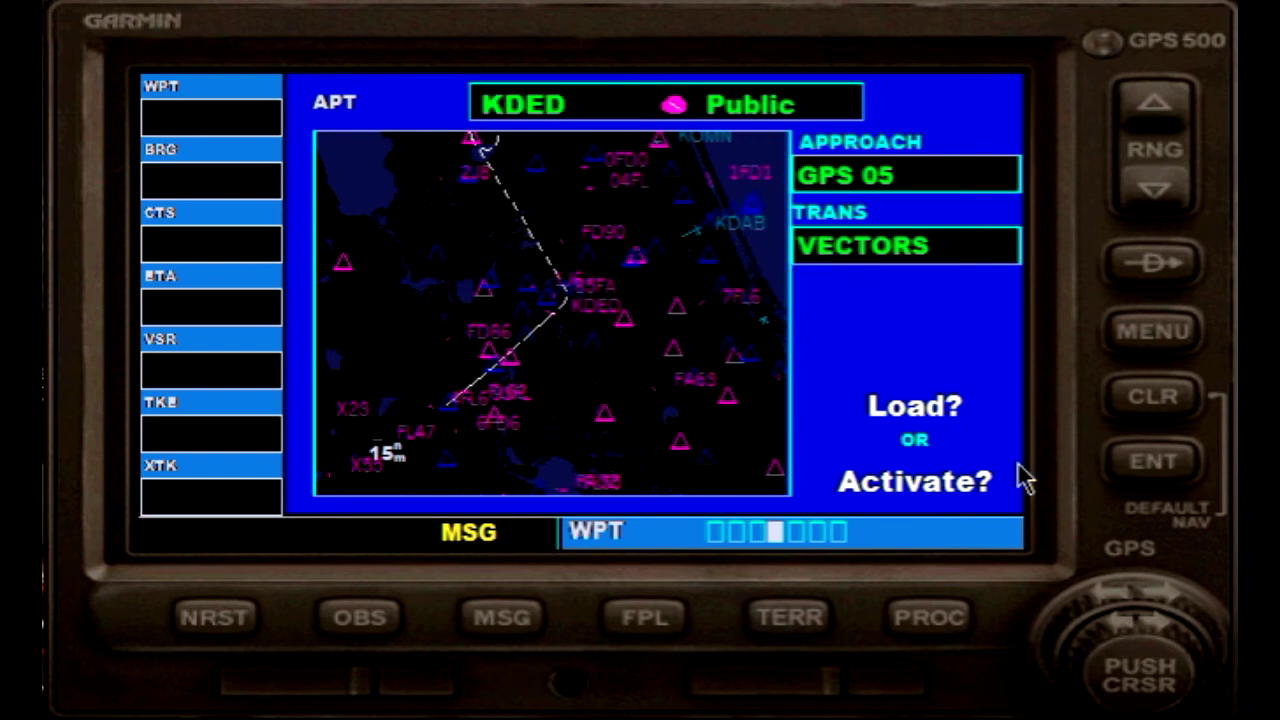
click(1158, 640)
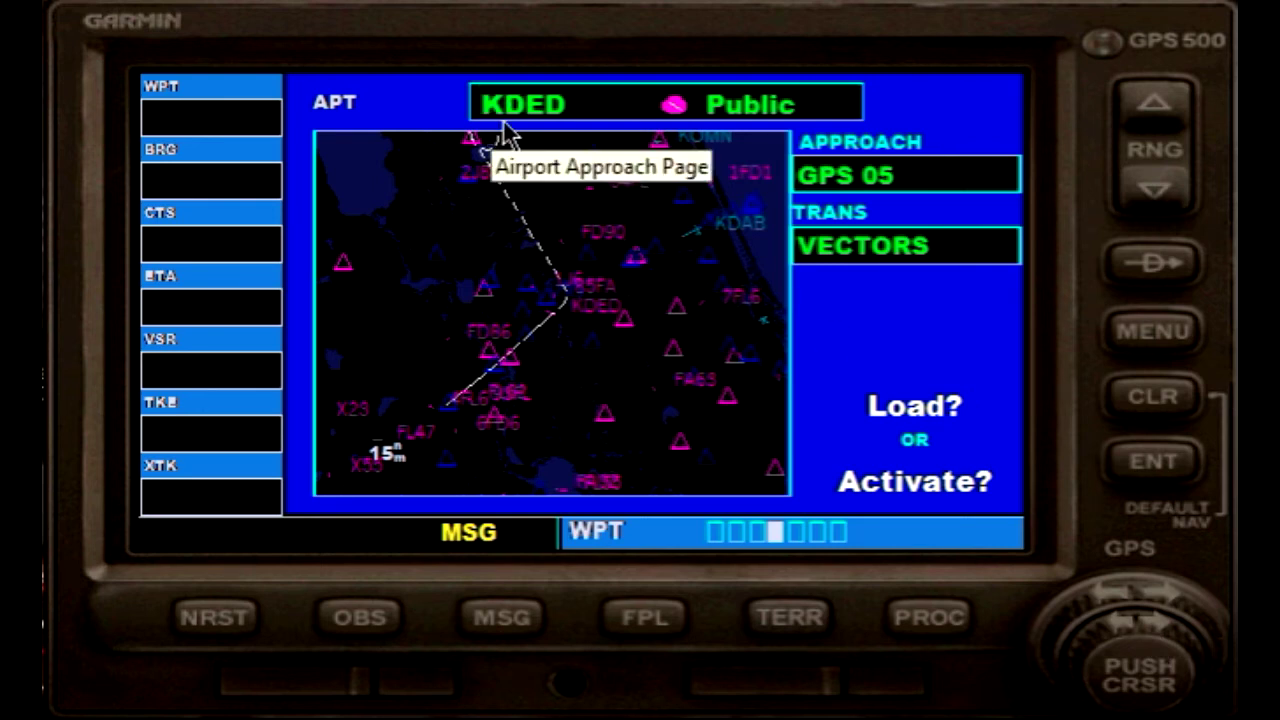
click(1167, 606)
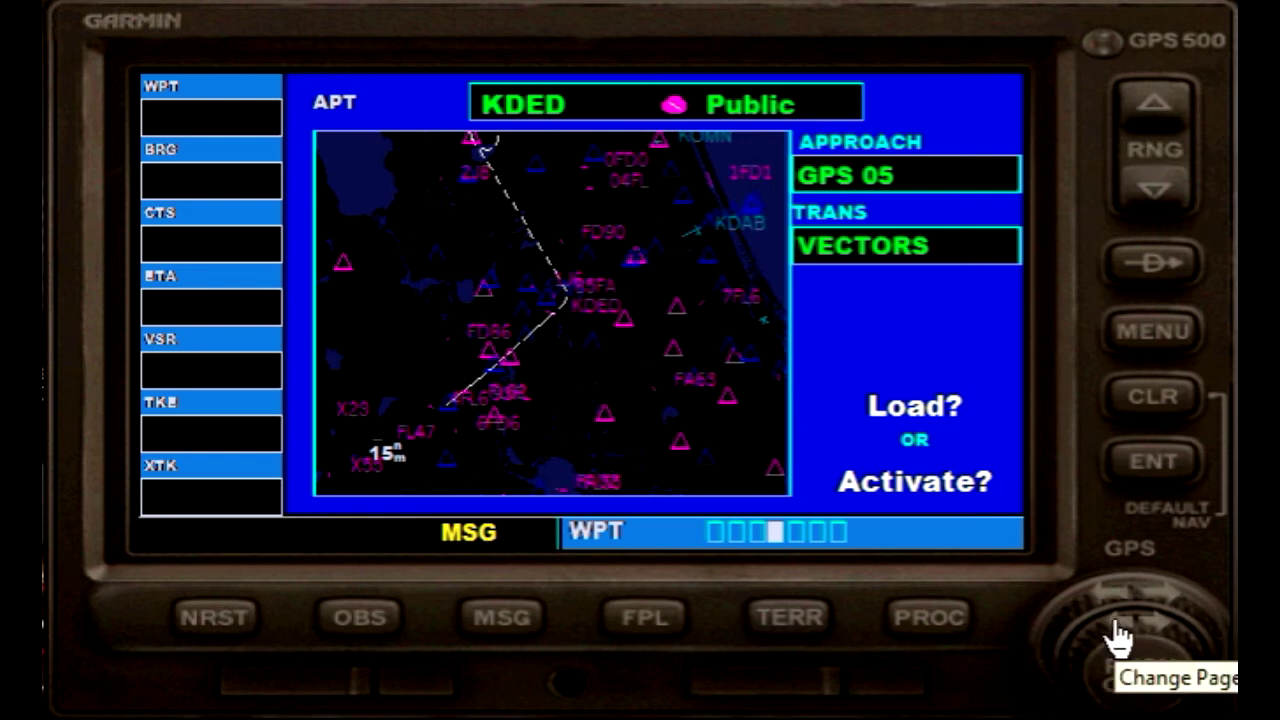
Step: Dial the airport identifier letters from KDED to KDAB
scroll(1120, 635, down, 1)
scroll(1120, 635, down, 2)
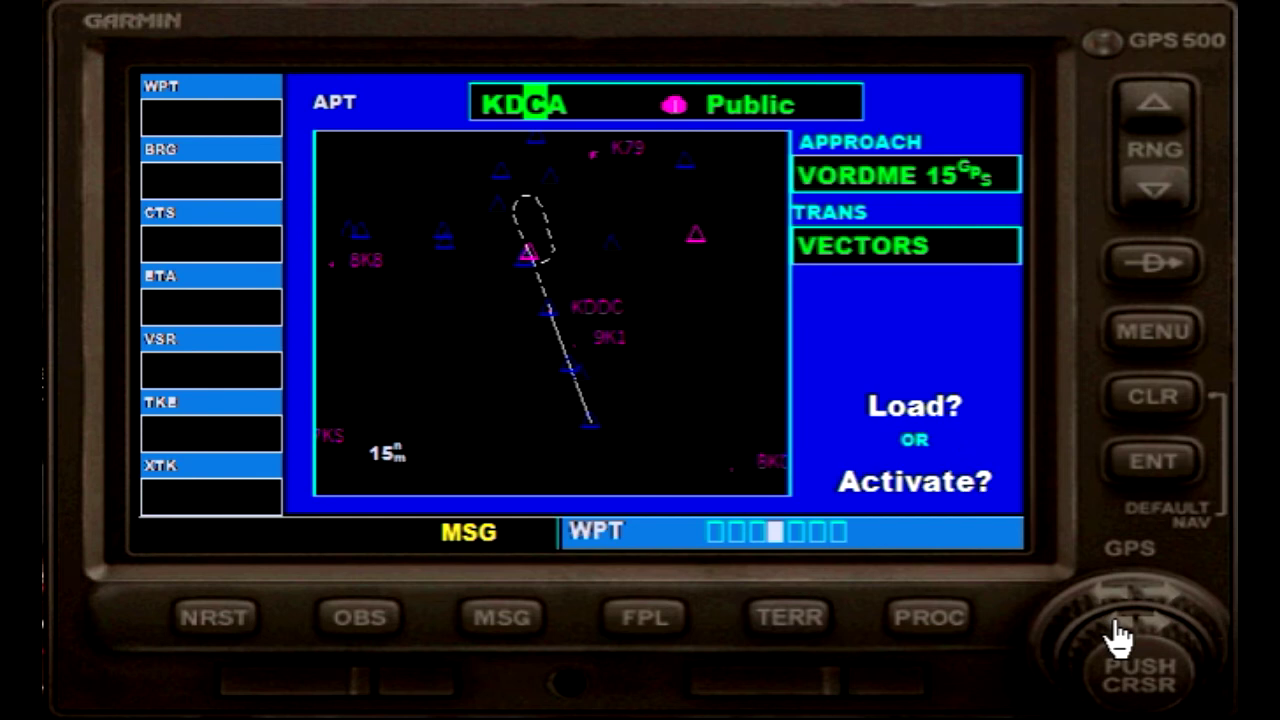
scroll(1120, 635, down, 1)
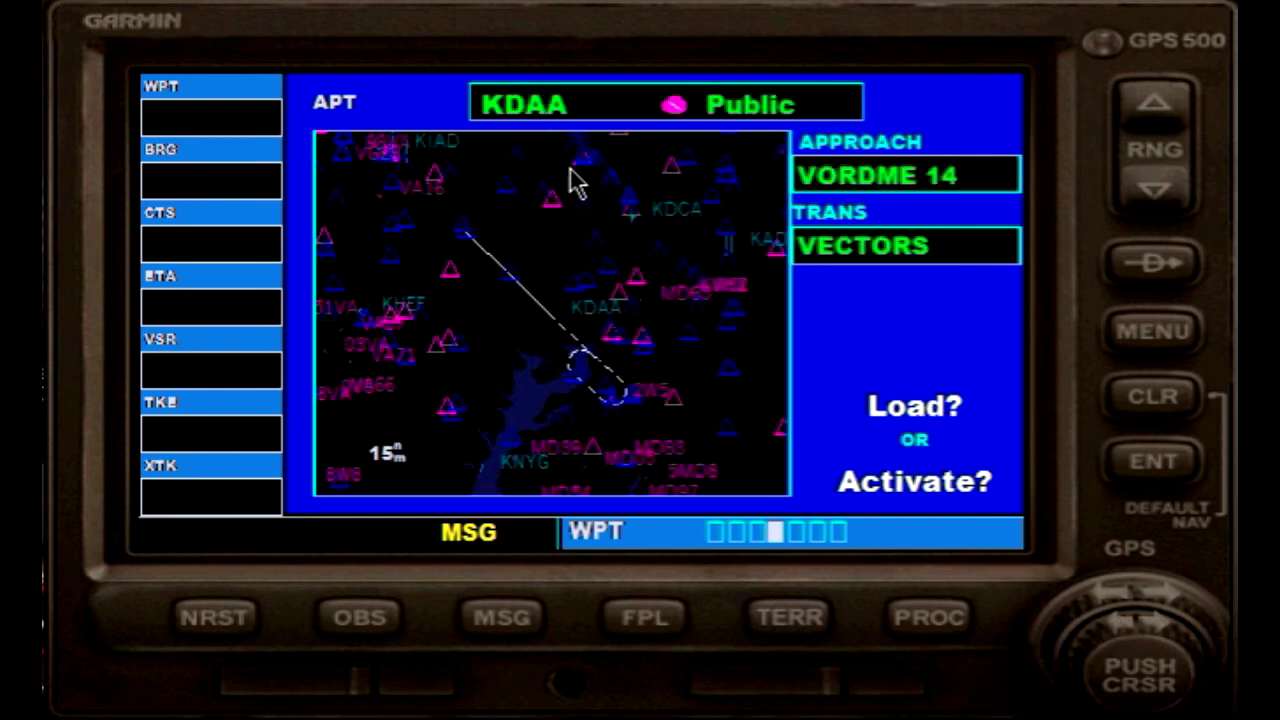
scroll(1172, 605, down, 1)
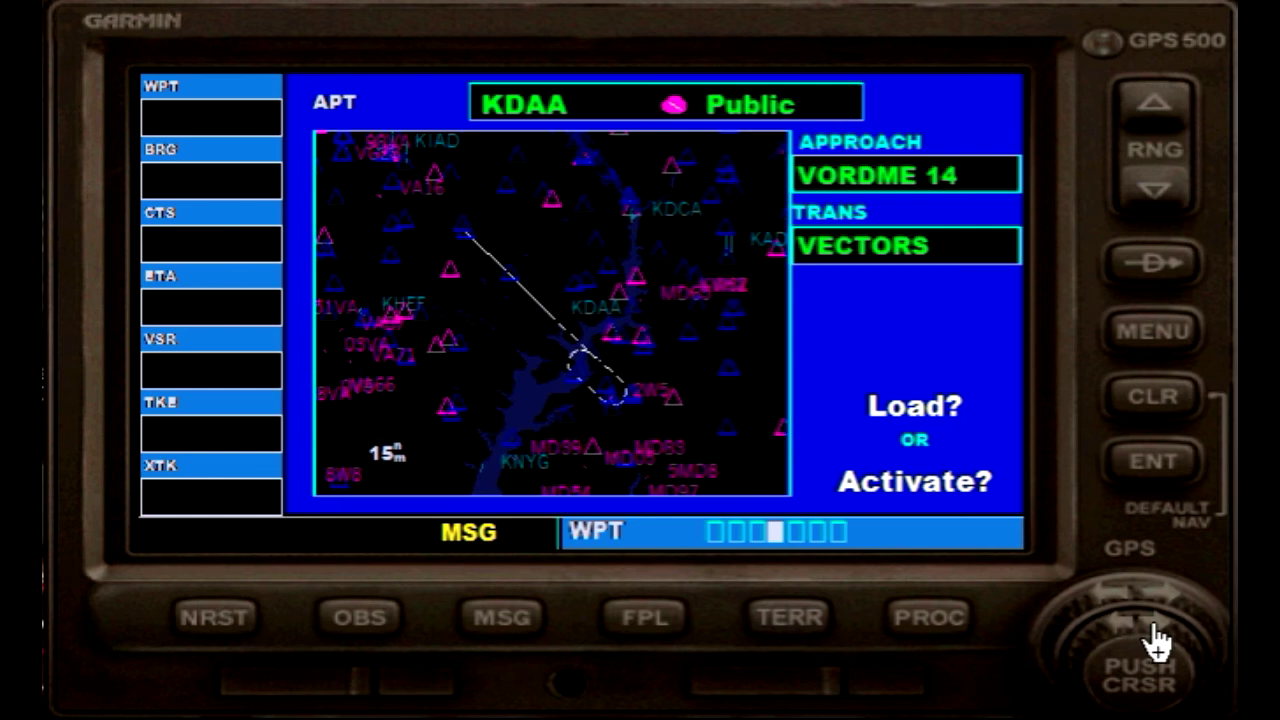
scroll(1158, 643, up, 1)
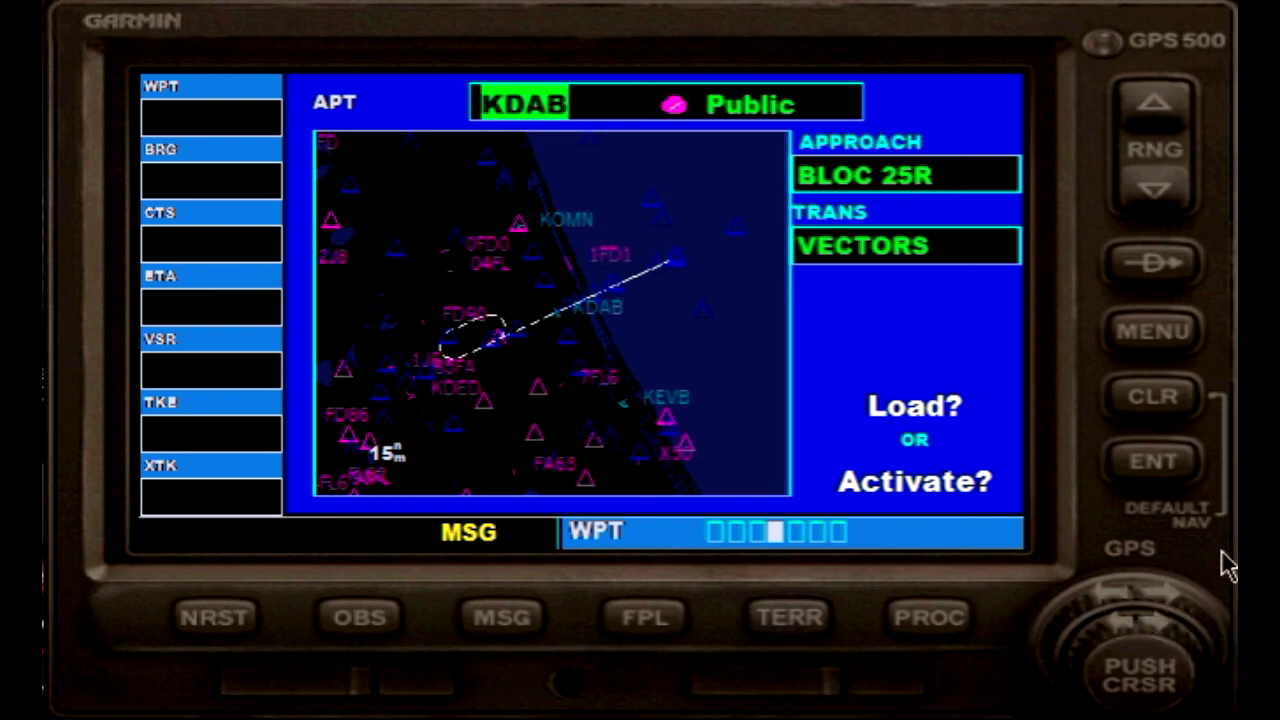
scroll(1162, 619, down, 1)
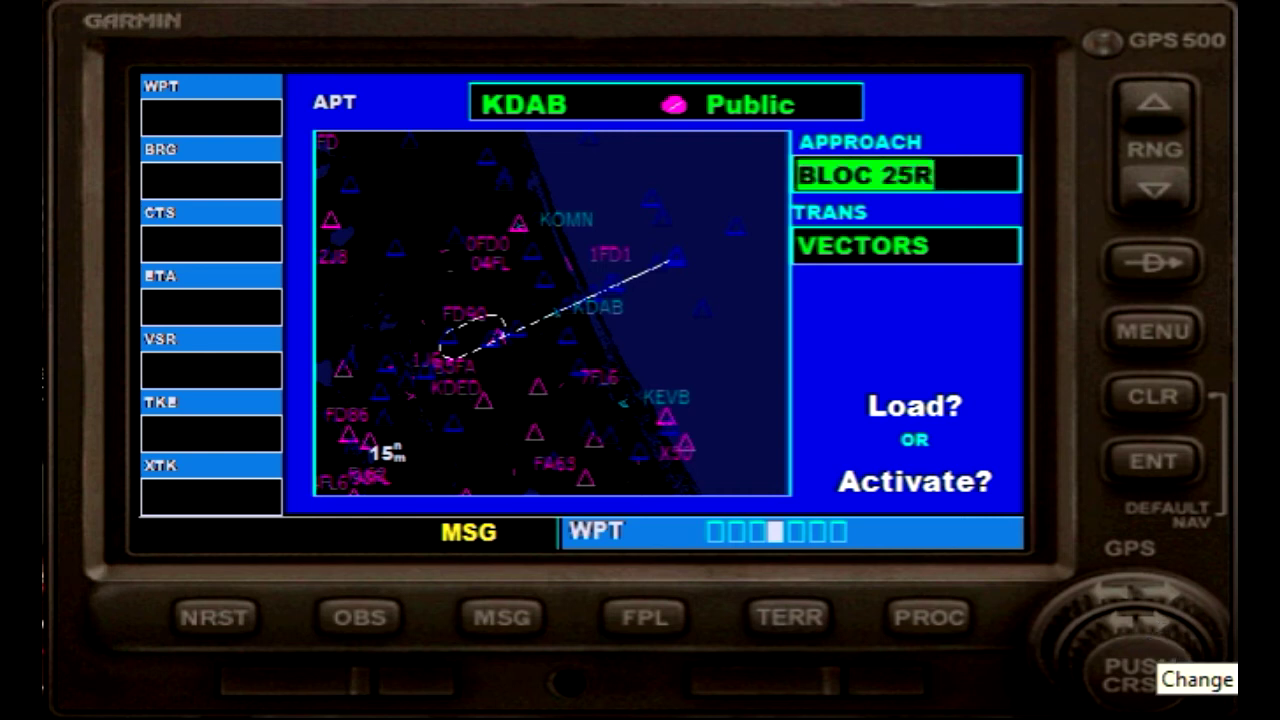
Step: Scroll the KDAB approach list past ILS 07L and select RNAV 07L
click(1163, 643)
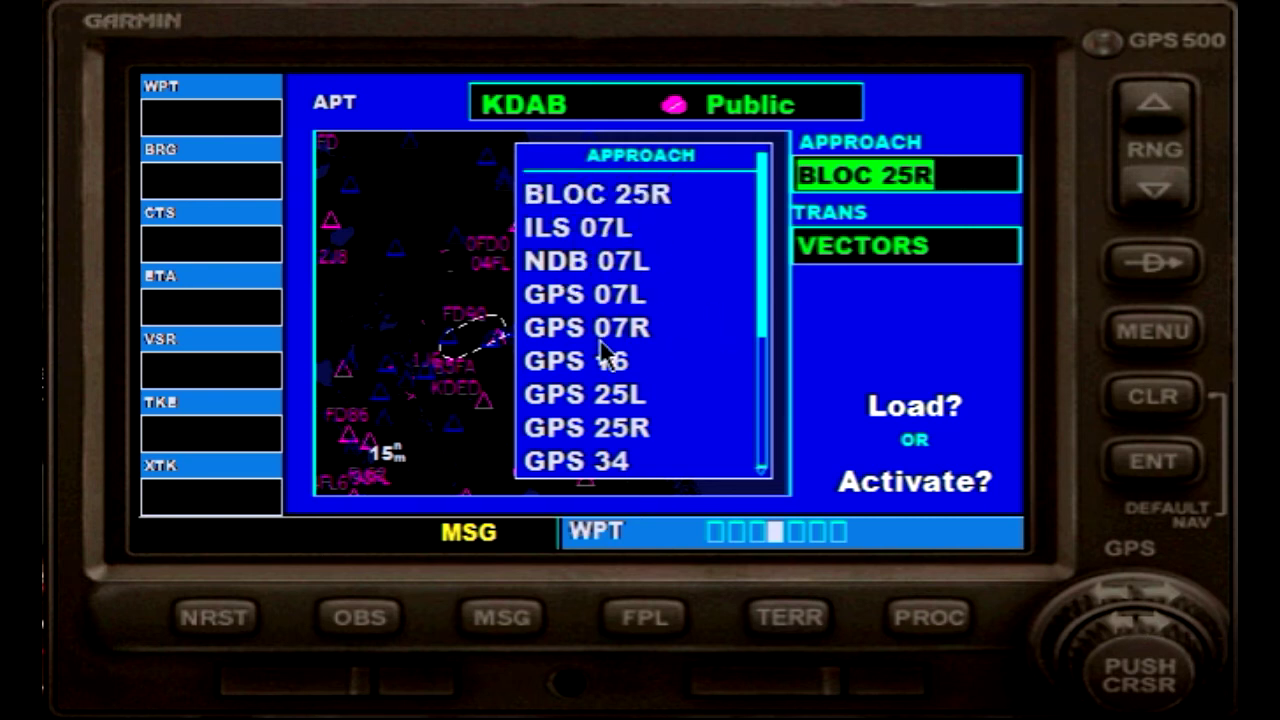
click(1160, 637)
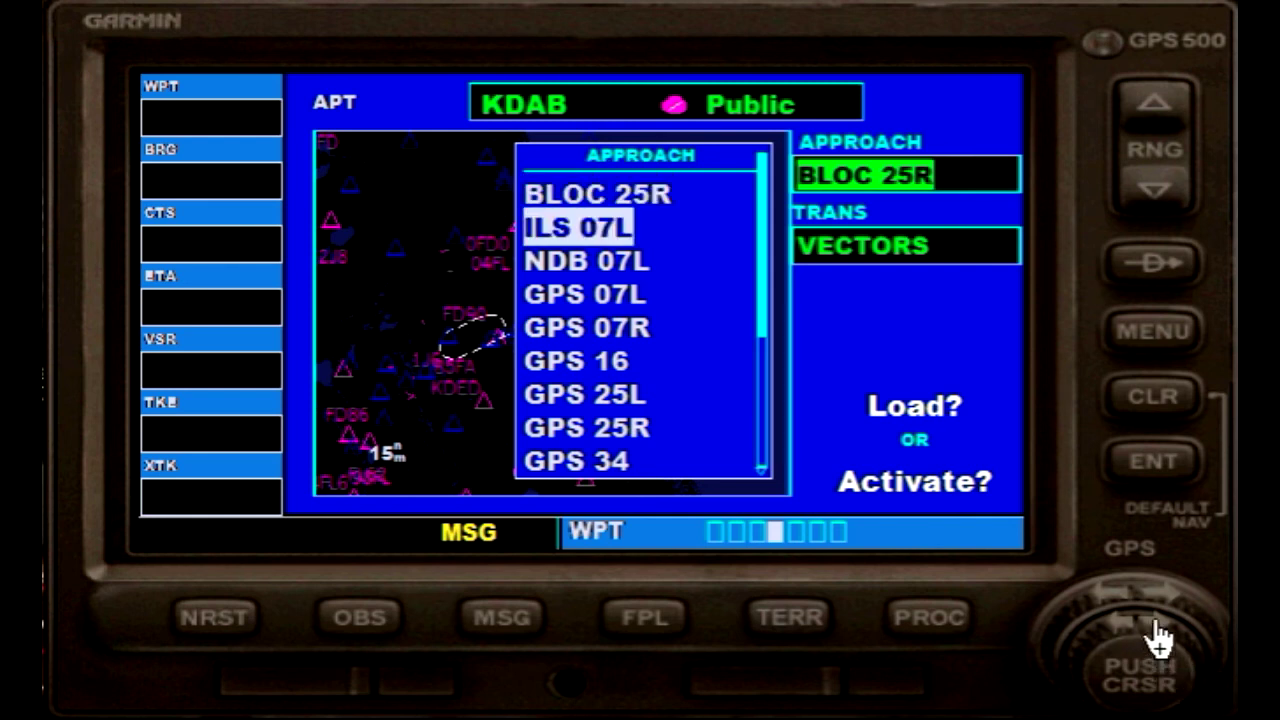
click(1160, 637)
click(1160, 637)
scroll(1160, 637, down, 6)
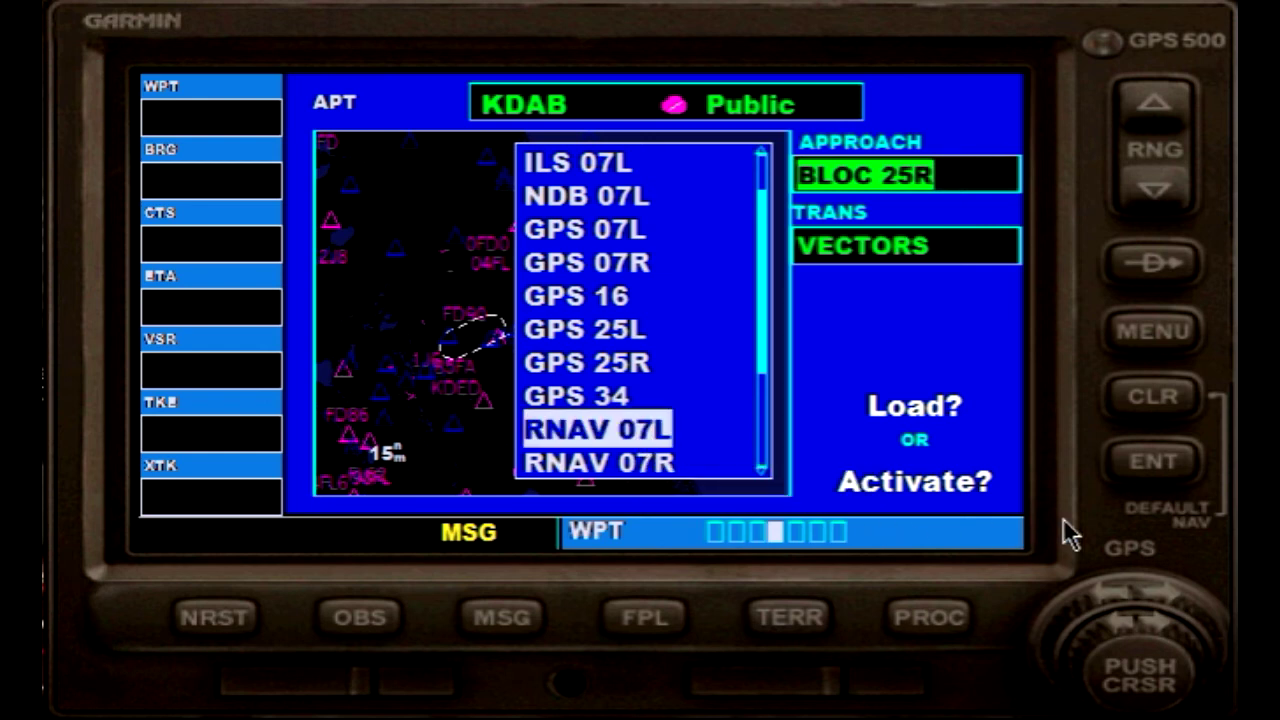
click(1157, 478)
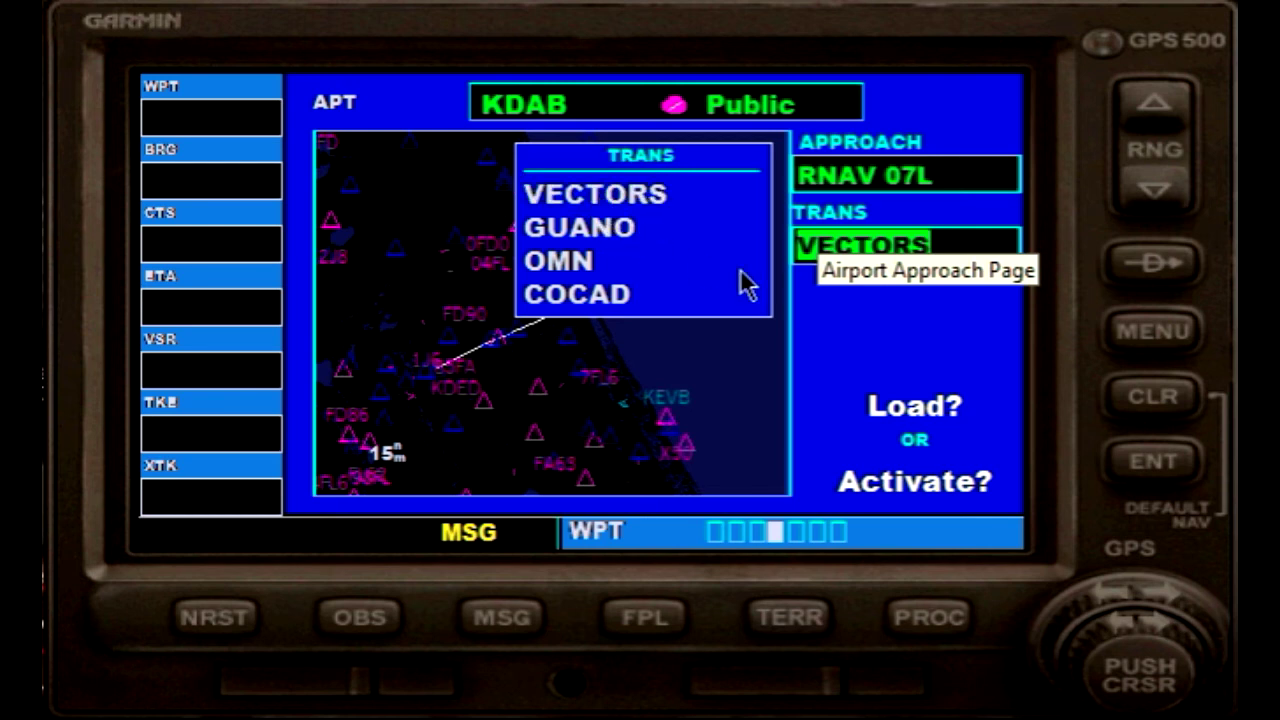
Step: Accept VECTORS as the RNAV 07L transition
click(1141, 481)
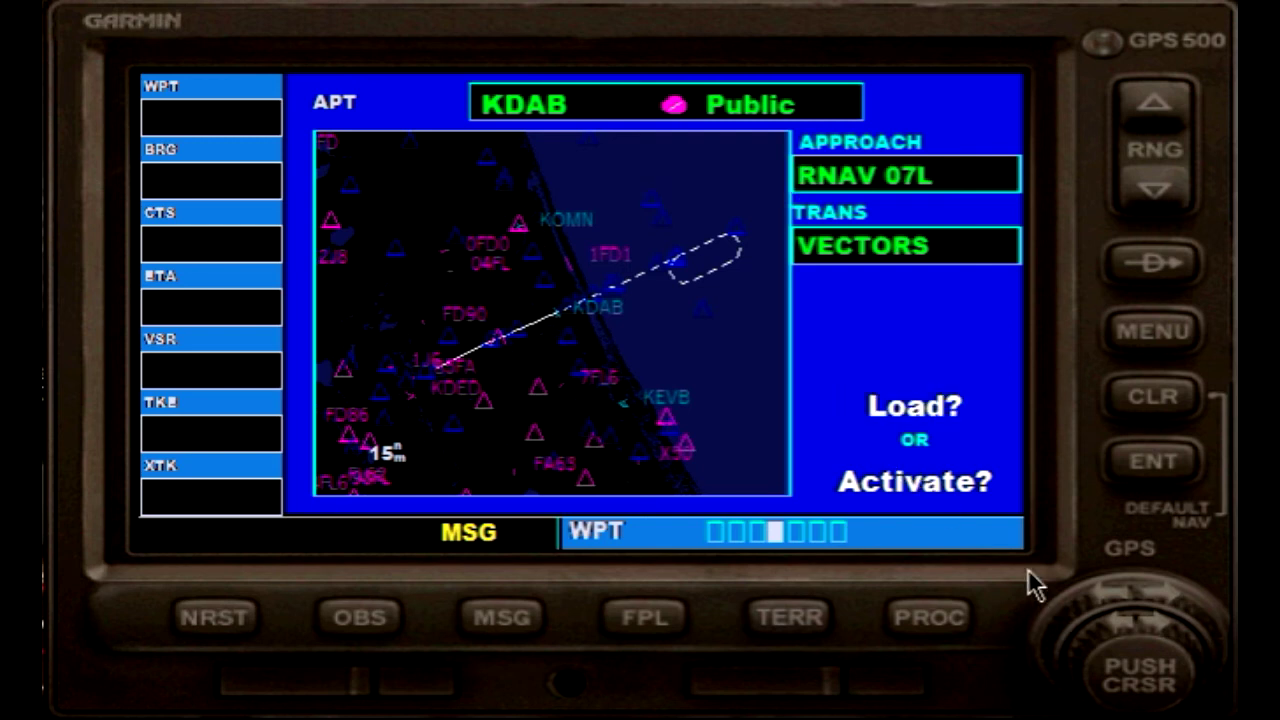
Step: Load RNAV 07L and view it on the NAV map at 15 nm through FOLIG, RW07L and GILNE
click(1152, 465)
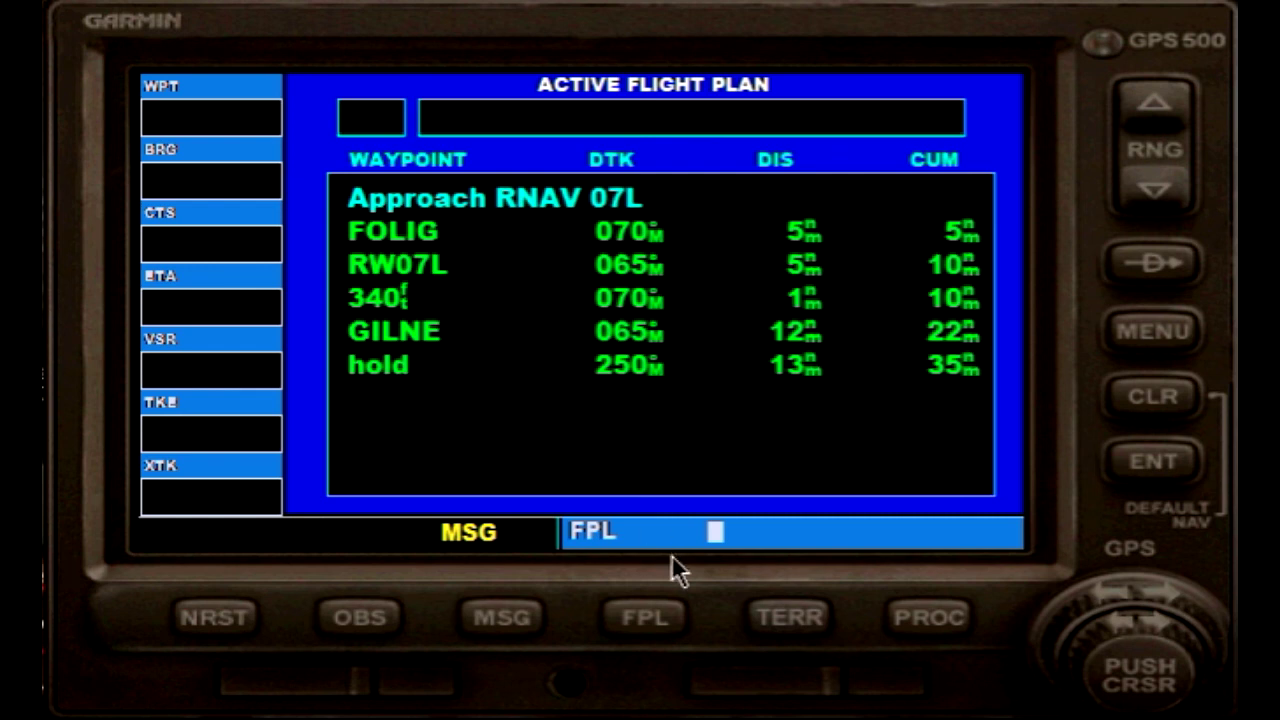
click(646, 618)
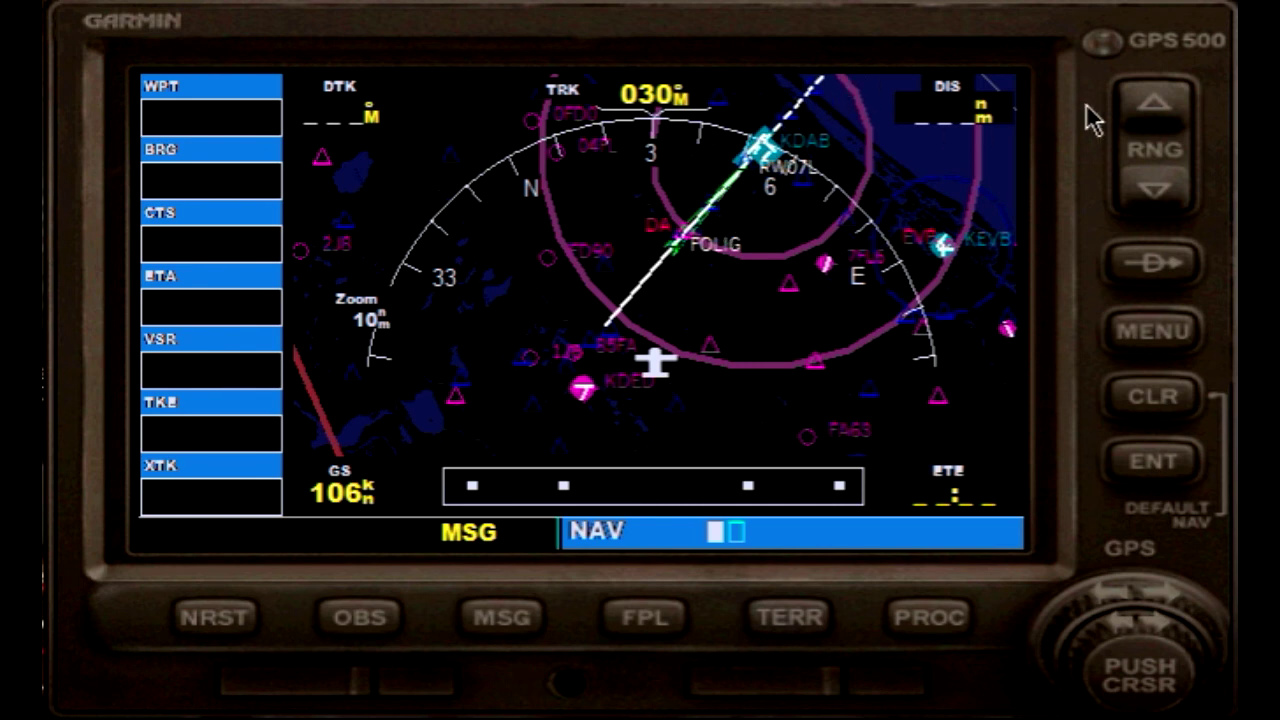
click(1134, 108)
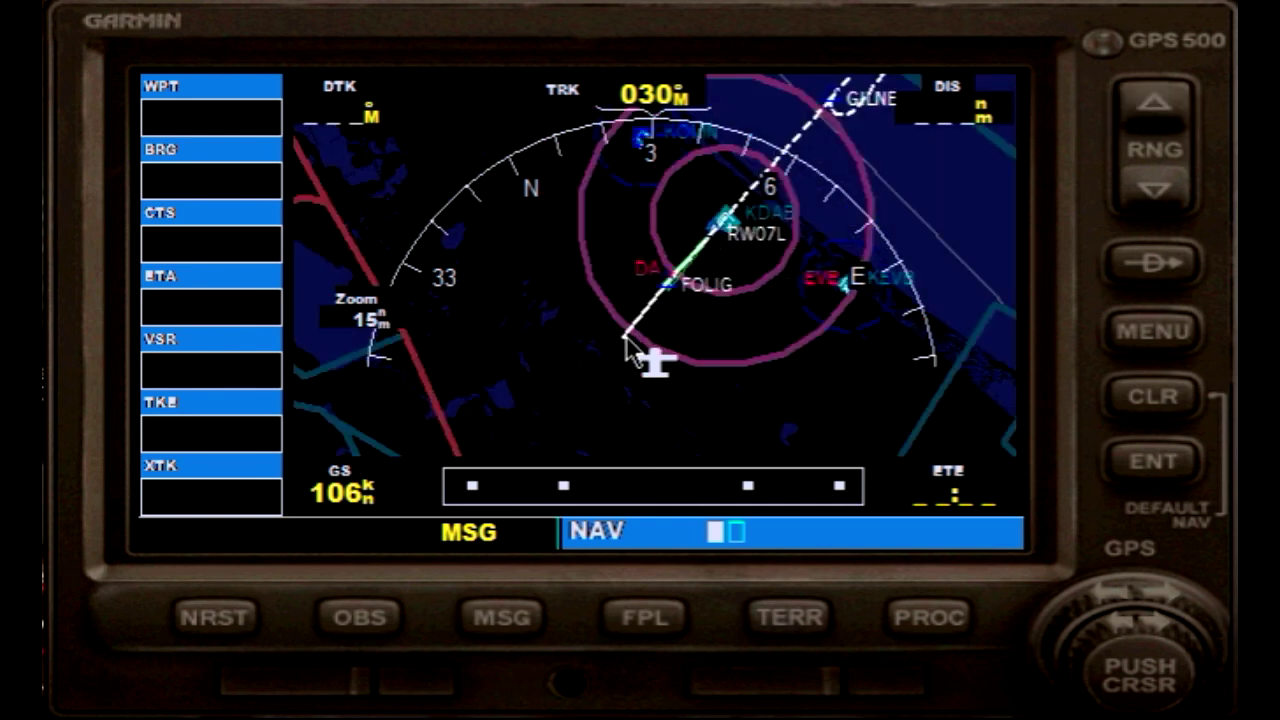